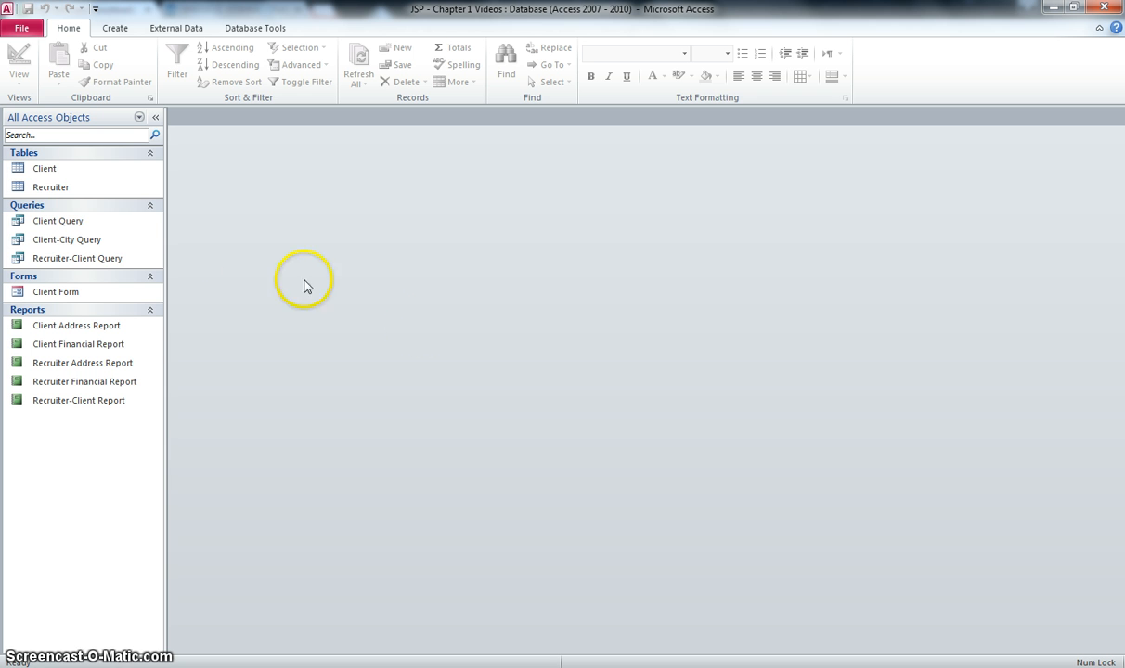
Step: Open the Client table and create a new query in Design view with the Client table added
left_click(45, 171)
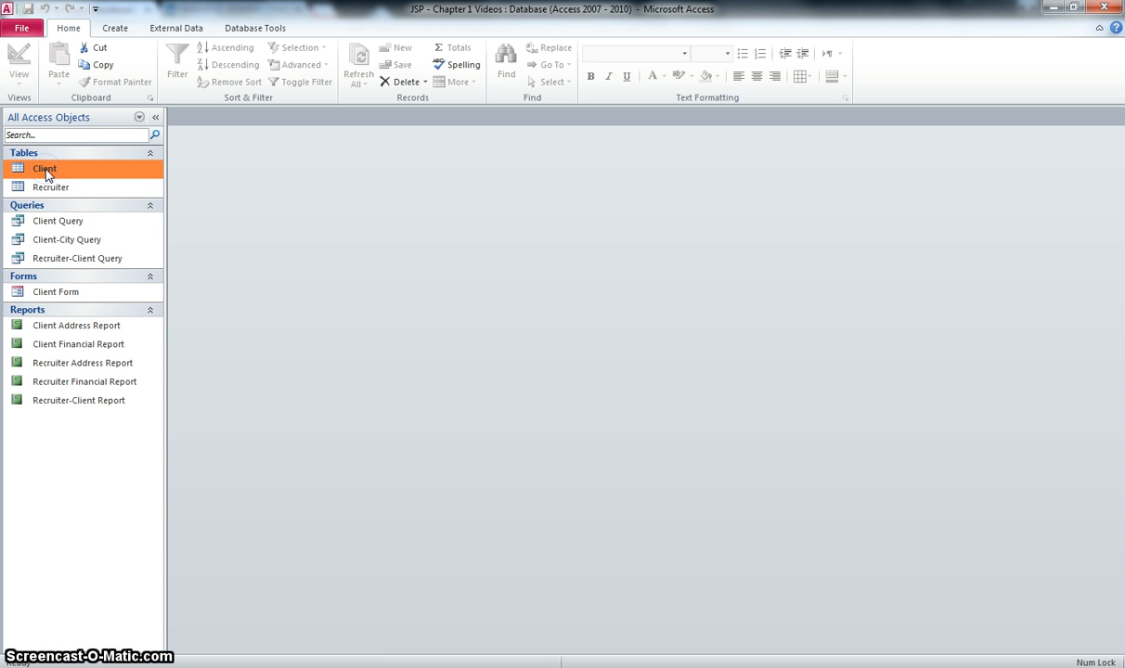
double_click(46, 175)
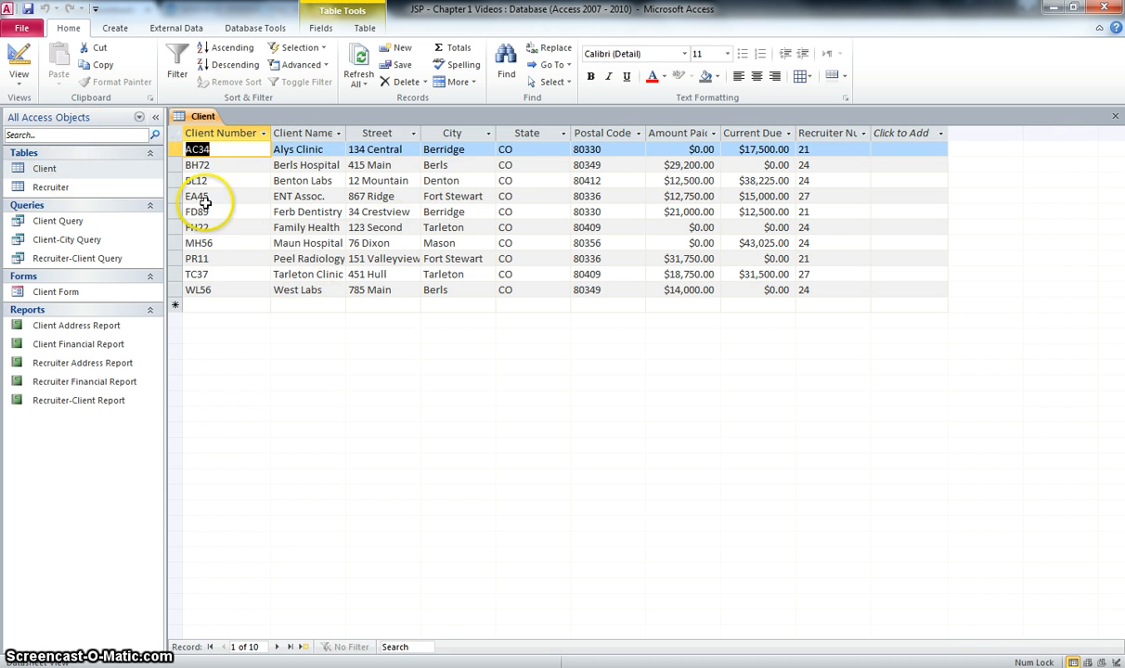
left_click(116, 30)
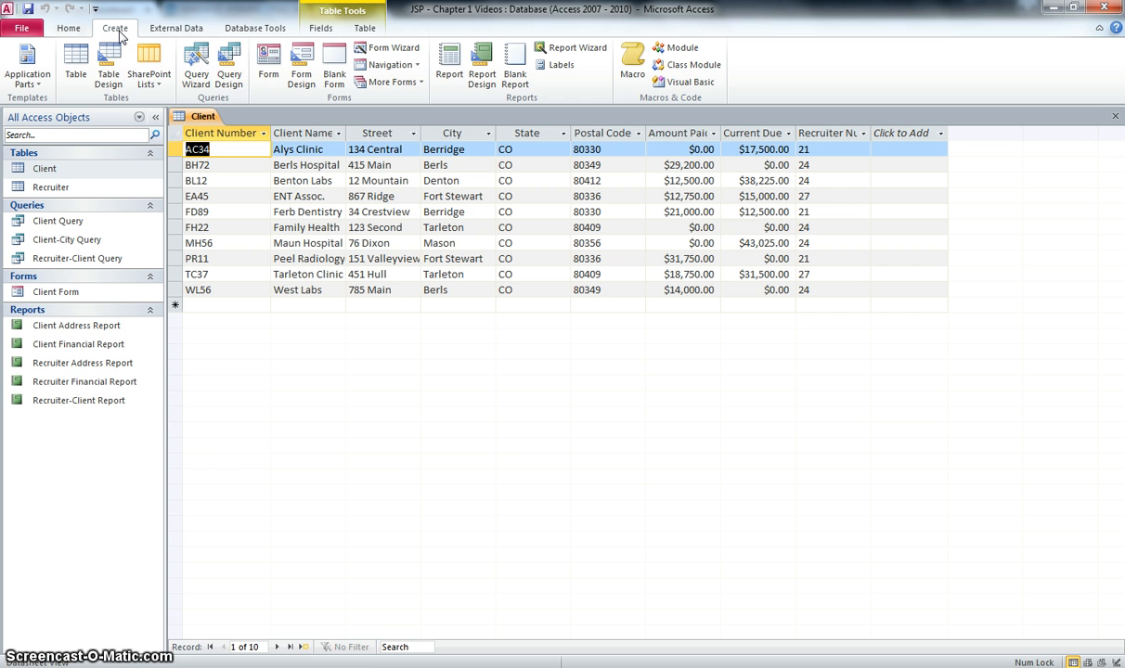
left_click(231, 81)
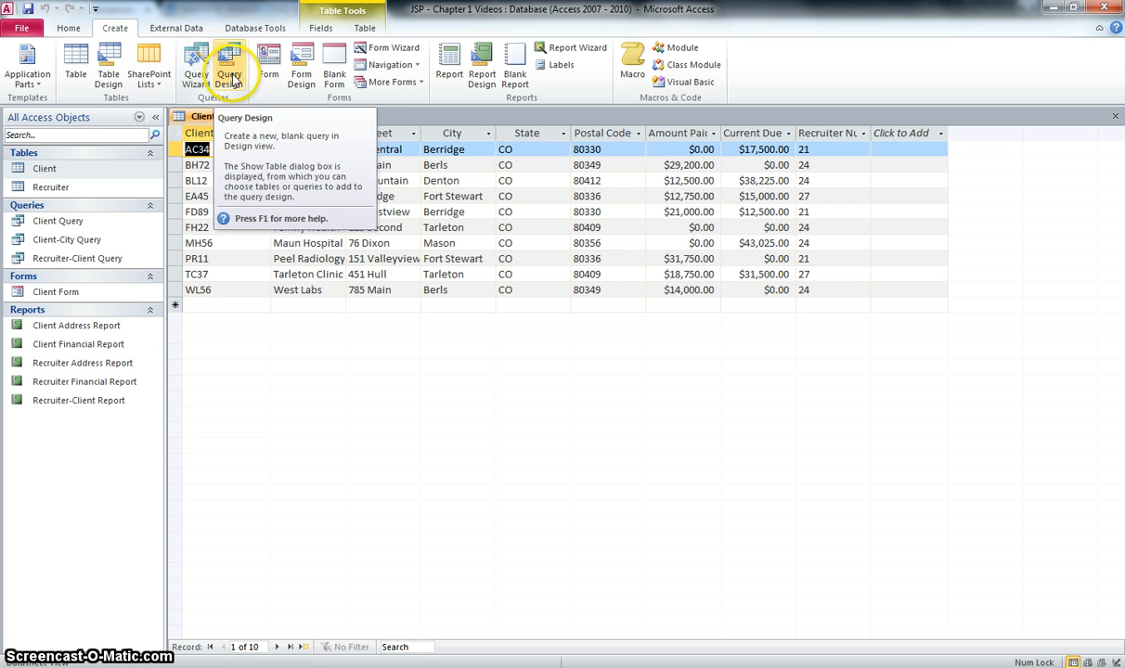
left_click(230, 78)
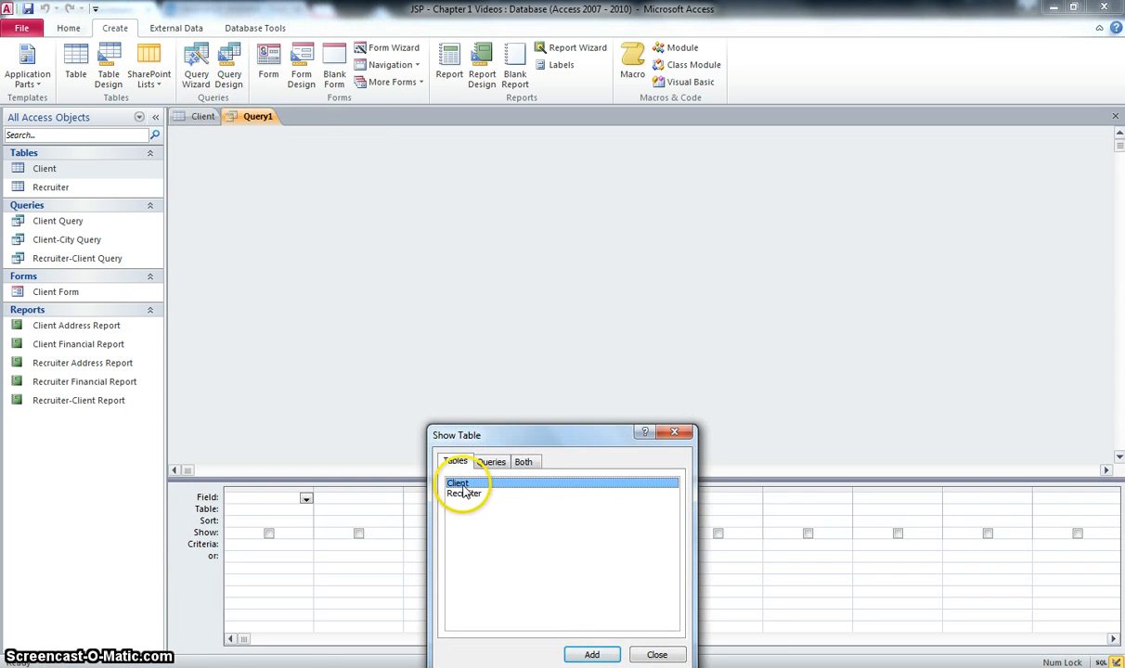
left_click_drag(490, 429, 489, 344)
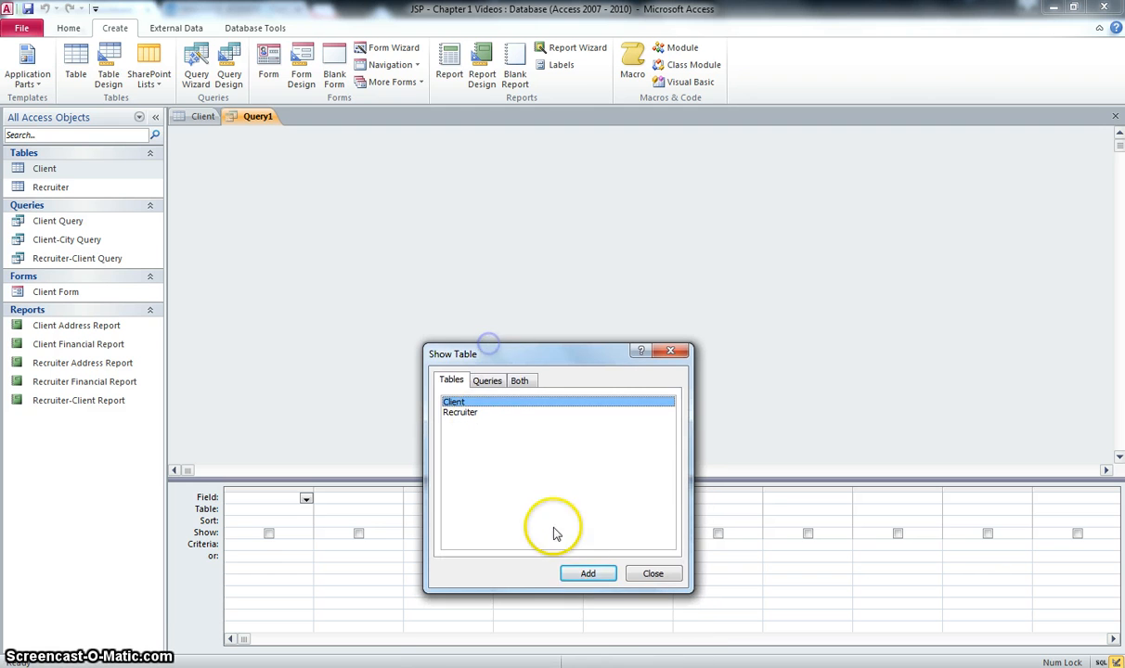
left_click(584, 573)
left_click(651, 562)
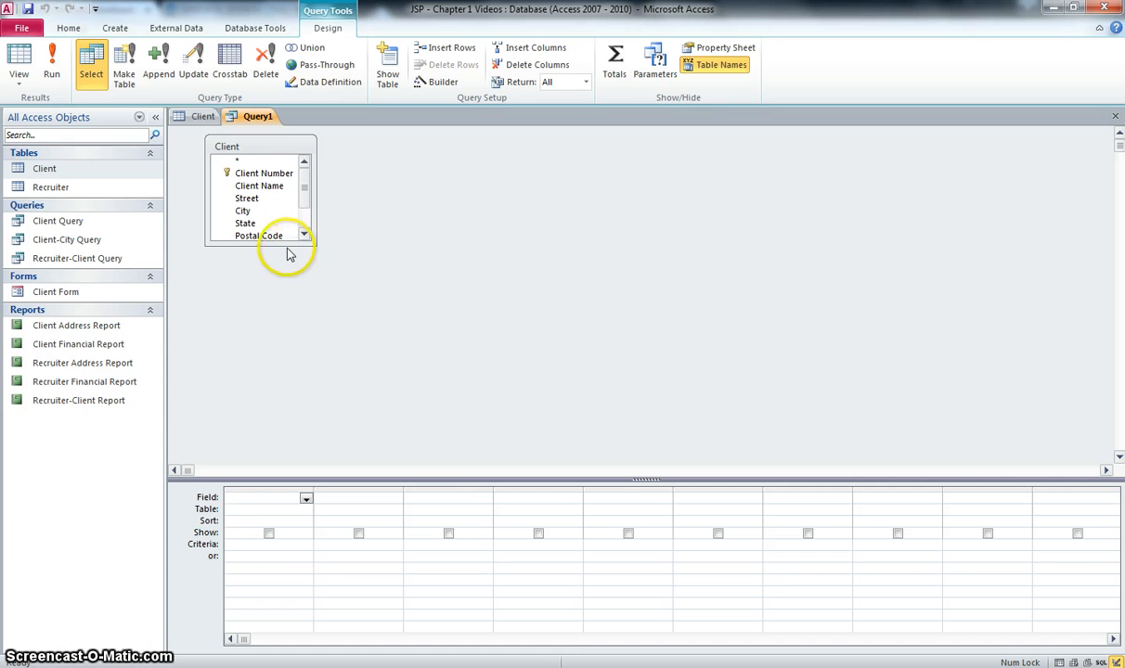
Step: Enlarge the Client field list and add Client Number, Client Name, Amount Paid and Current Due to the query grid
left_click_drag(302, 243, 303, 293)
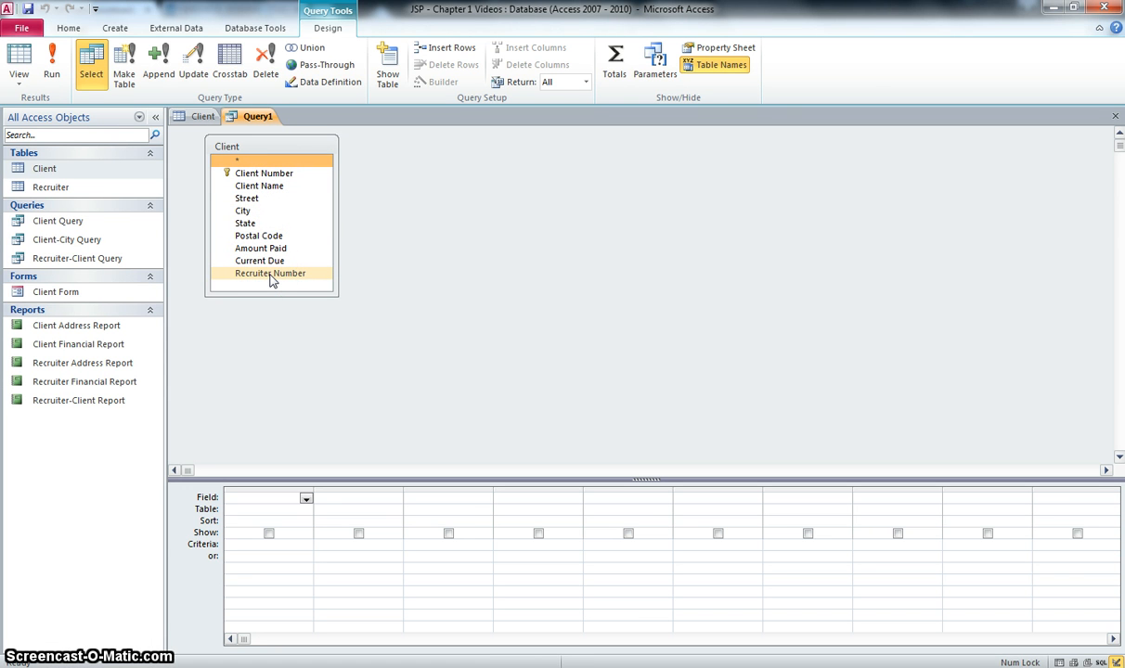
double_click(264, 175)
double_click(263, 187)
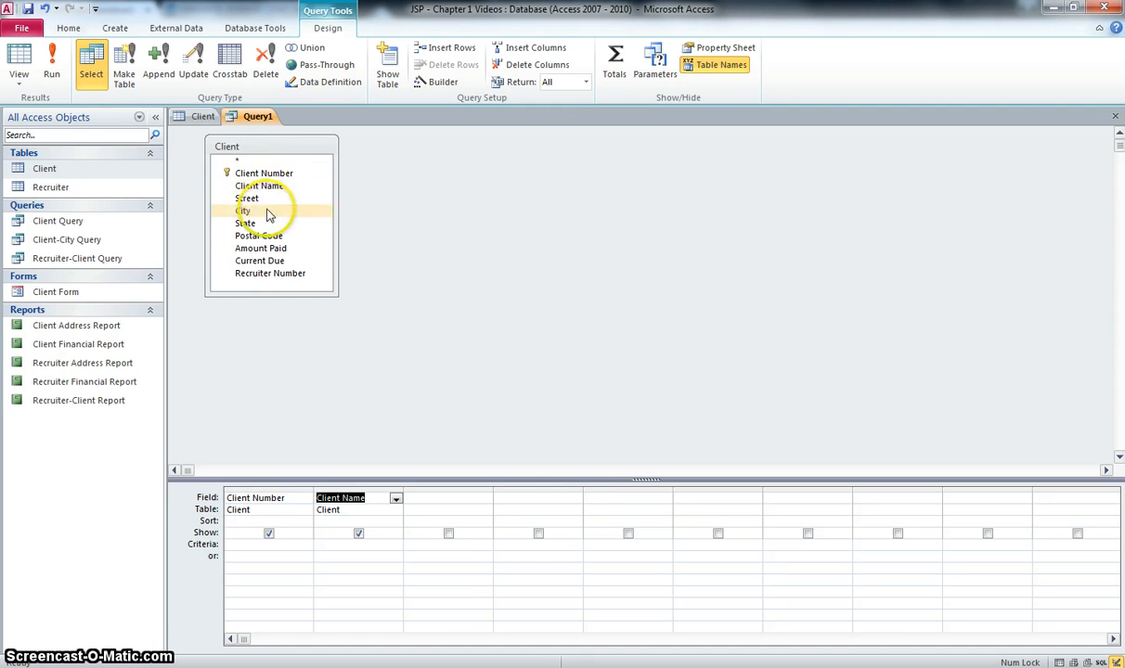
double_click(263, 249)
double_click(272, 262)
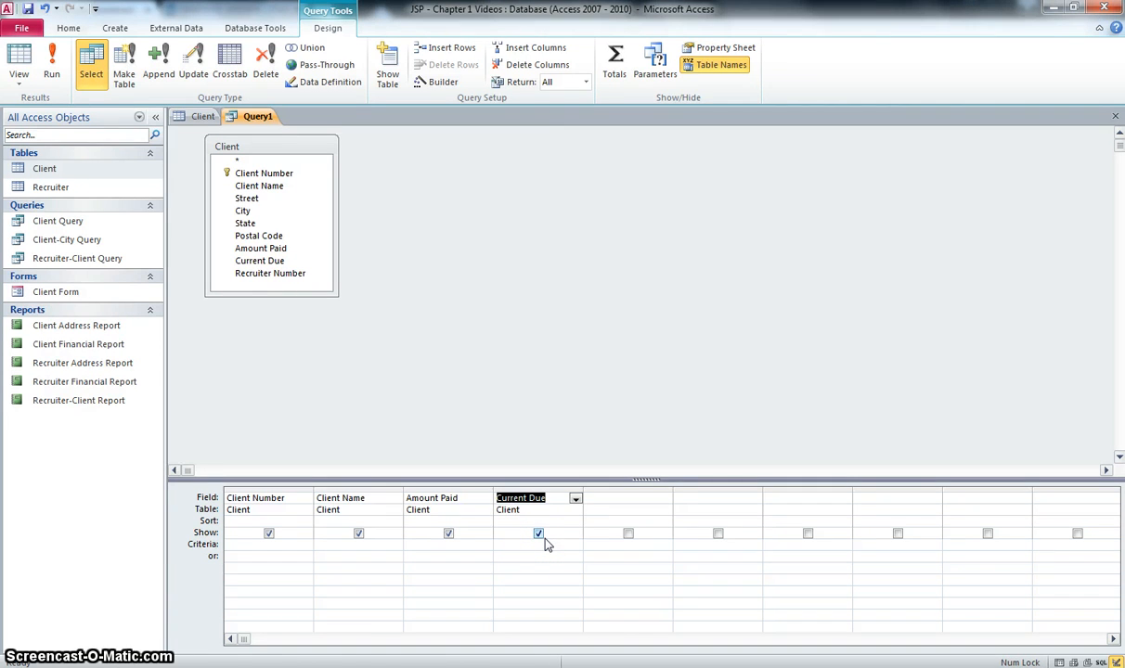
Step: Add the calculated field Total Amount:[Amount Paid]+[Current Due] in the first empty column, using the Zoom window
left_click(596, 499)
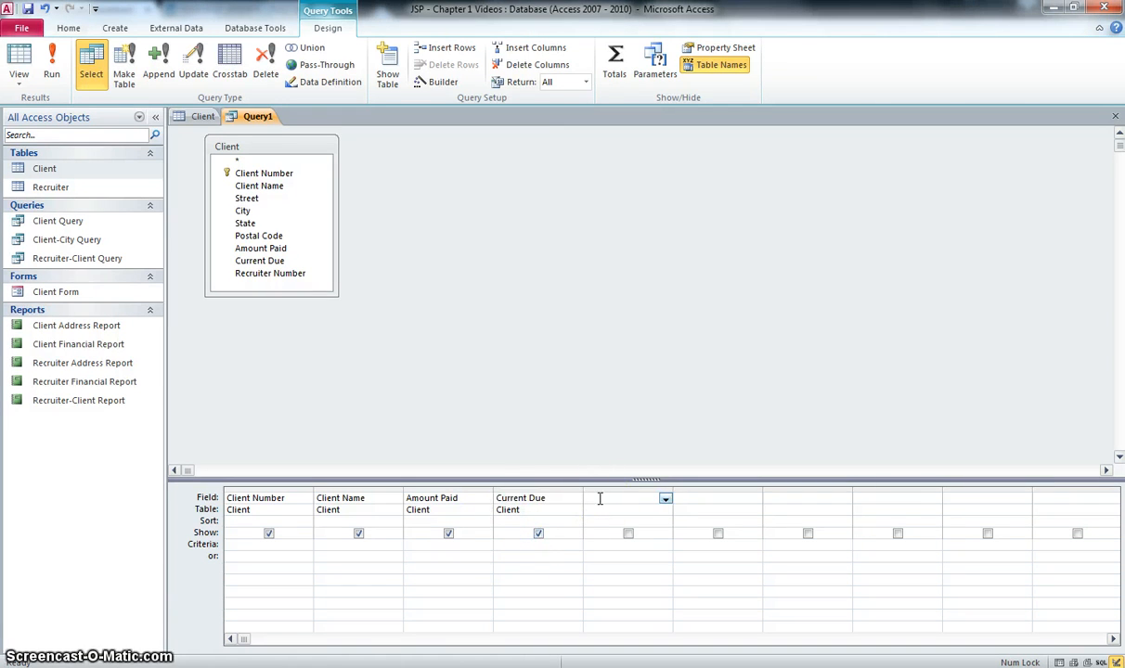
right_click(599, 501)
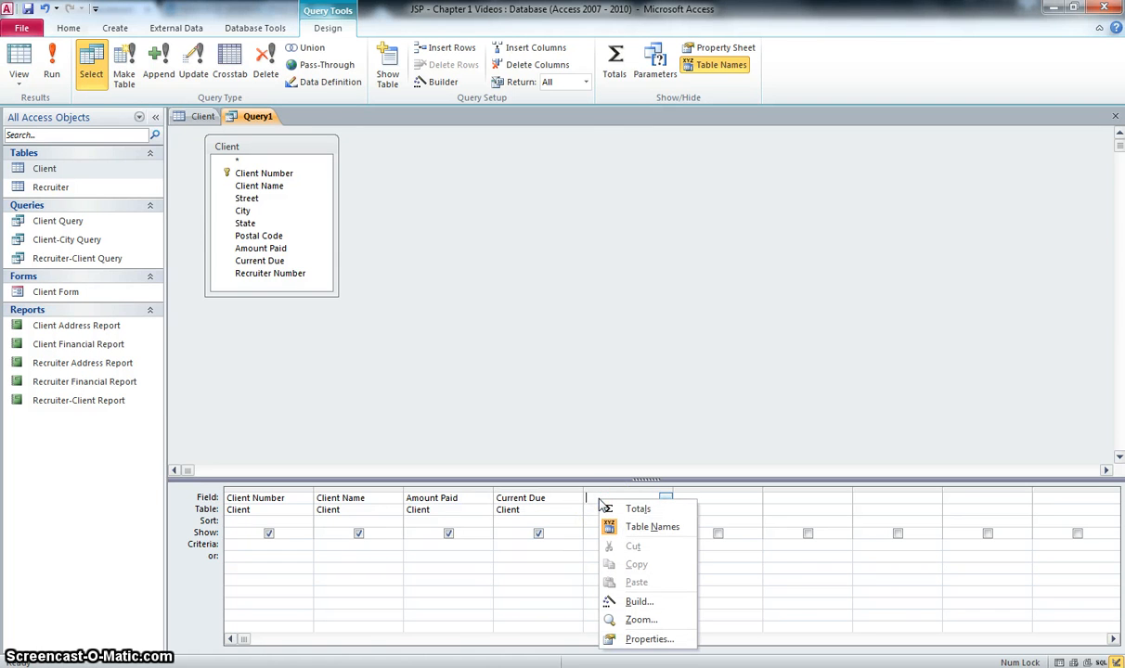
left_click(640, 620)
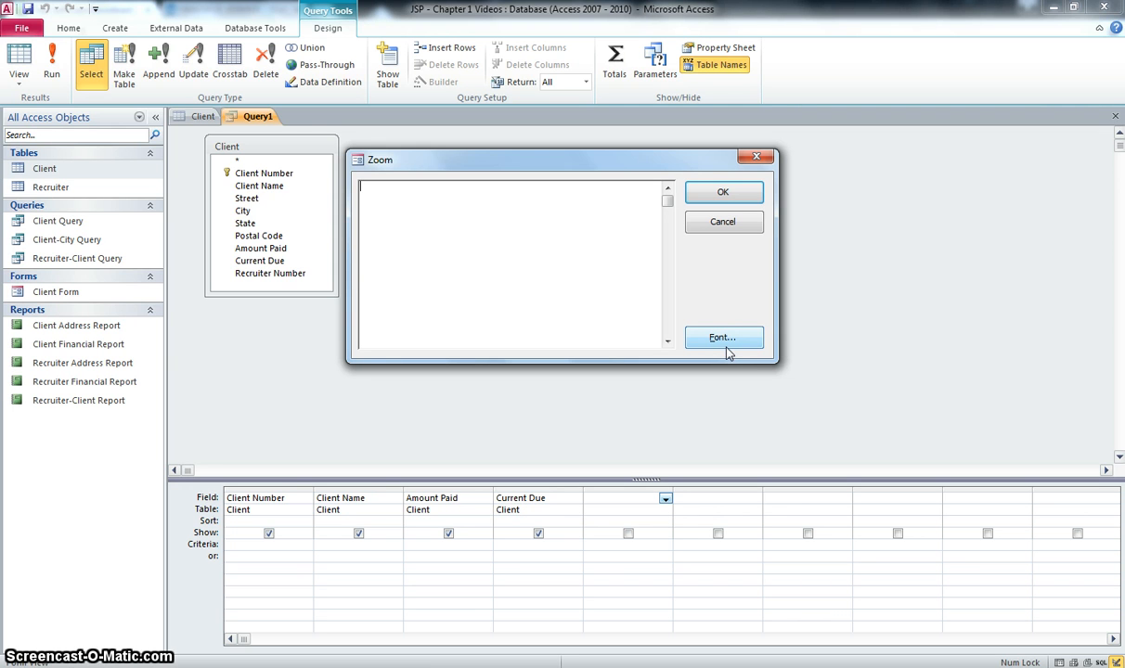
type("T")
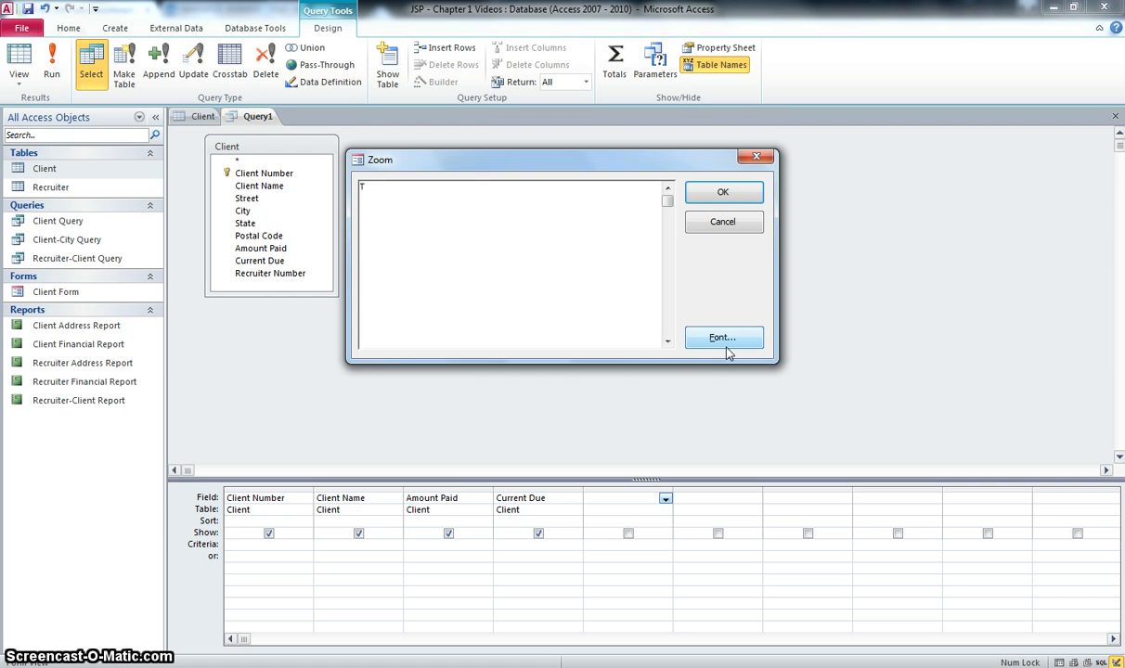
type("oal")
type("[Amount Paid]+[Curr")
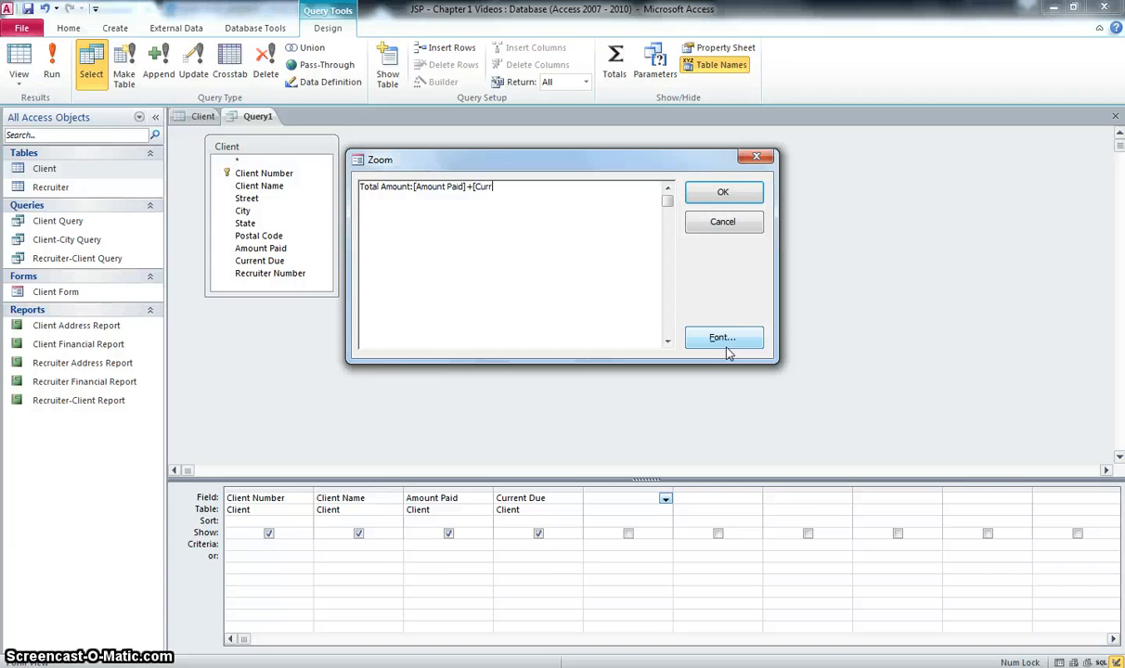
type("ent Due")
left_click(722, 193)
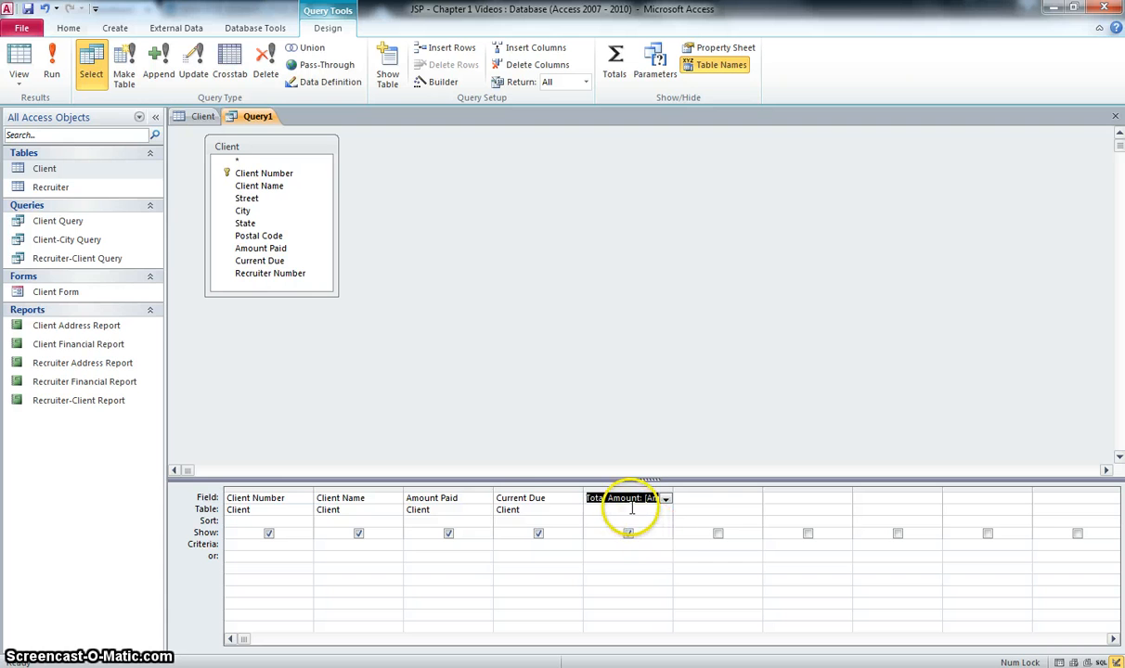
Step: Check the calculated Total Amount column in Datasheet view and return to Design view
left_click(19, 79)
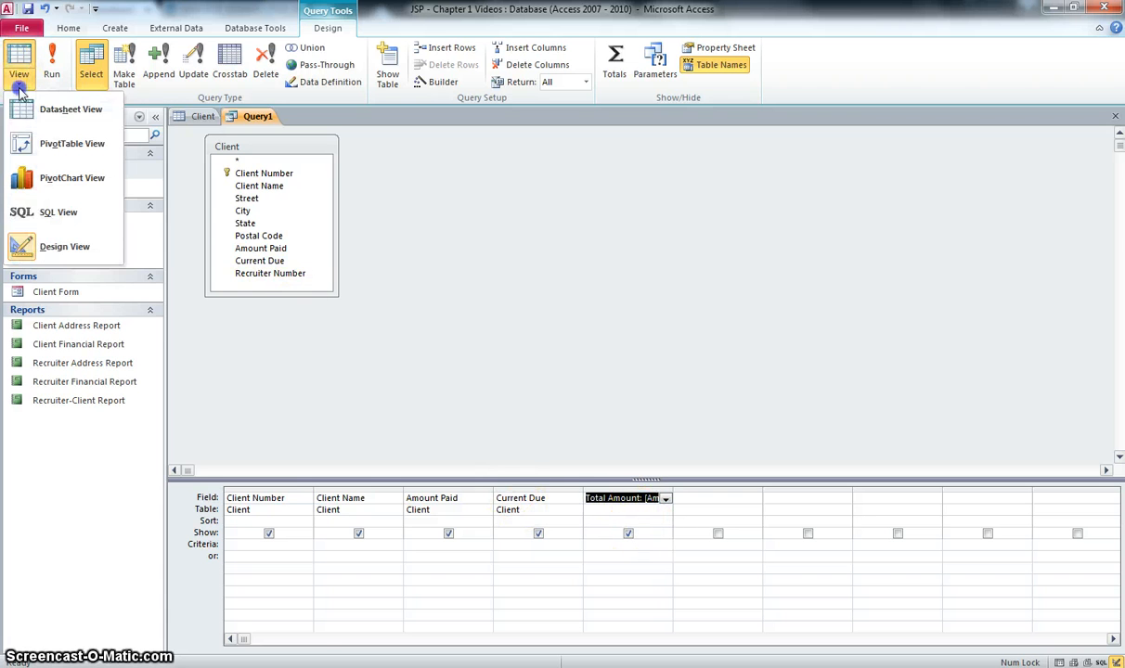
left_click(55, 119)
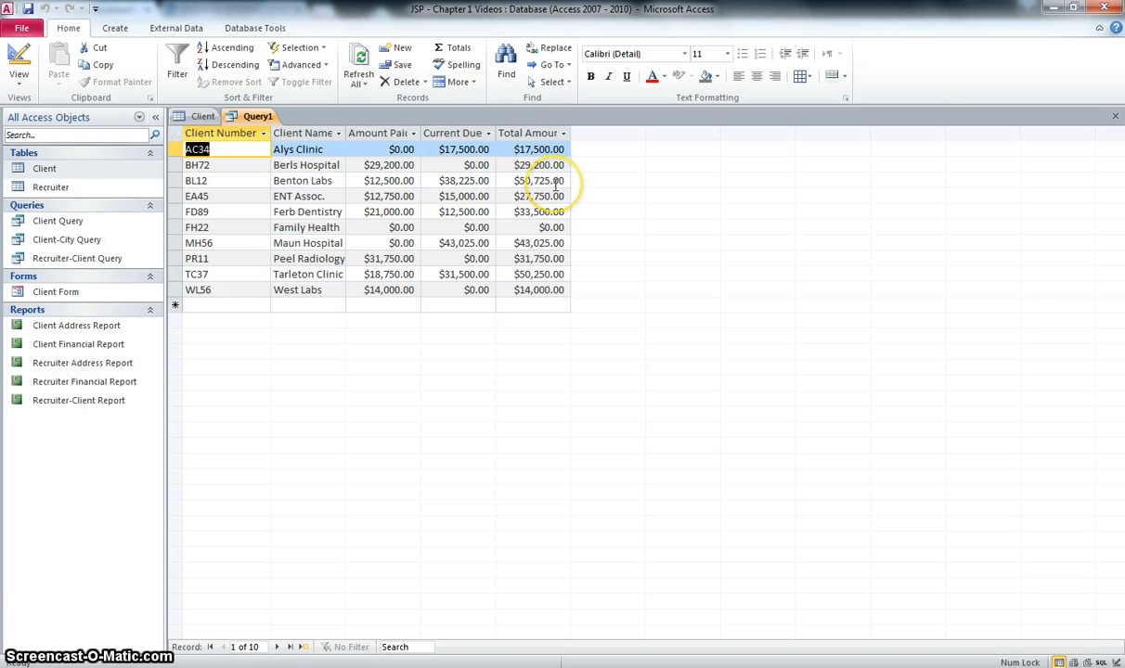
key("Tab")
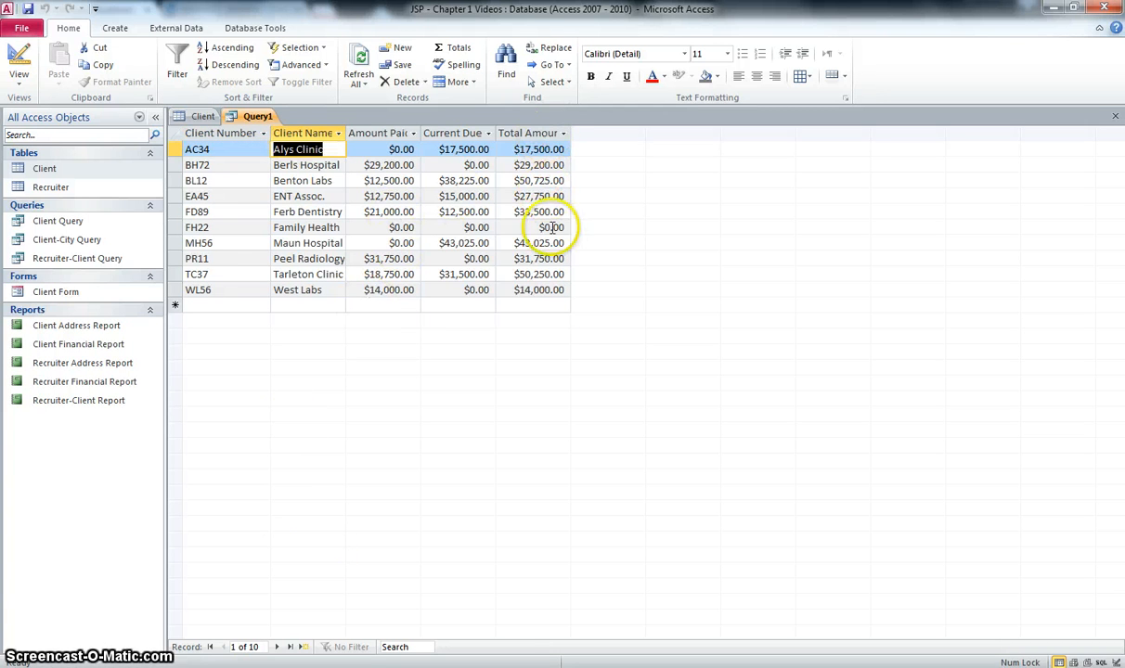
left_click(536, 311)
left_click(27, 85)
left_click(45, 245)
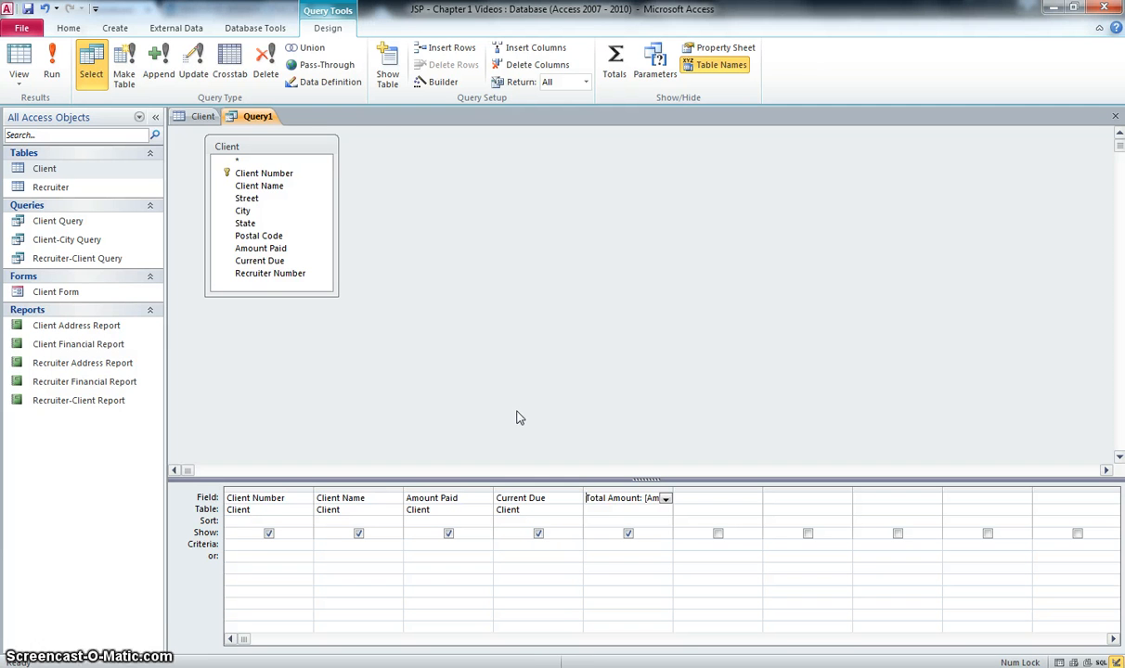
left_click(452, 366)
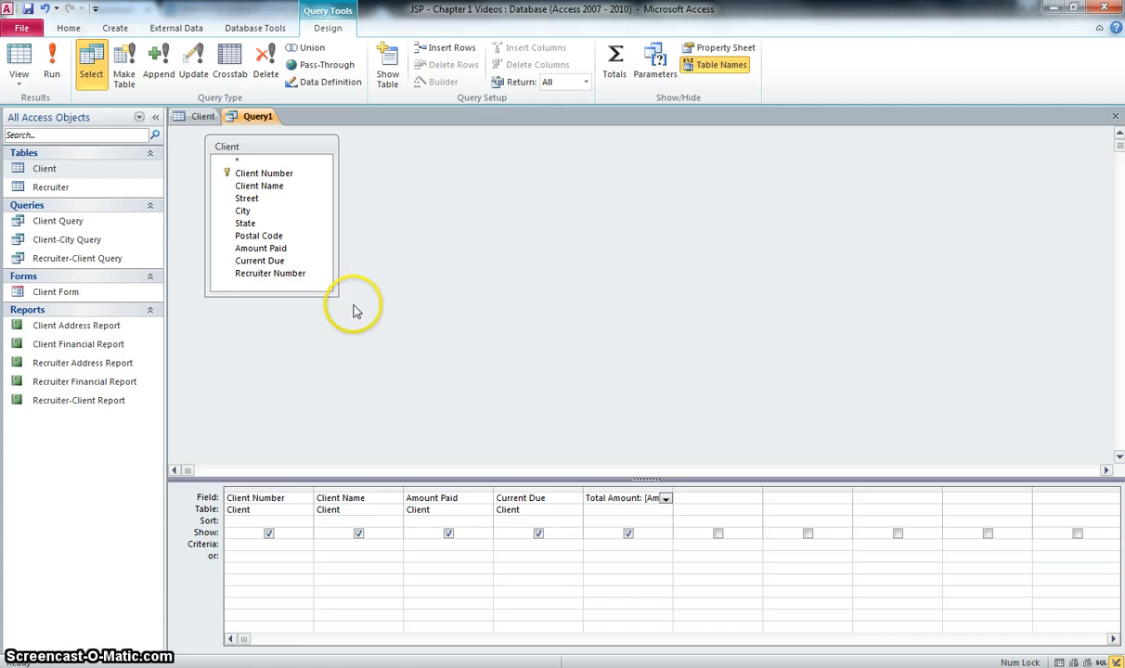
Step: Set the Amount Paid field's caption to Paid in its field properties and close the property sheet
left_click(458, 497)
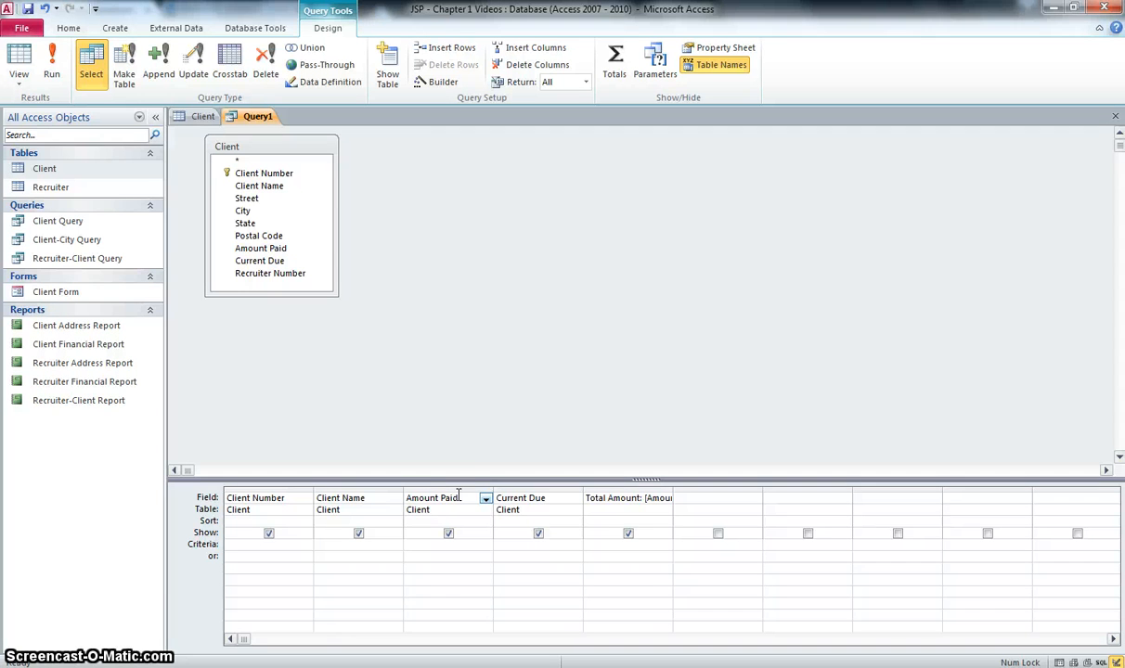
right_click(454, 498)
left_click(454, 501)
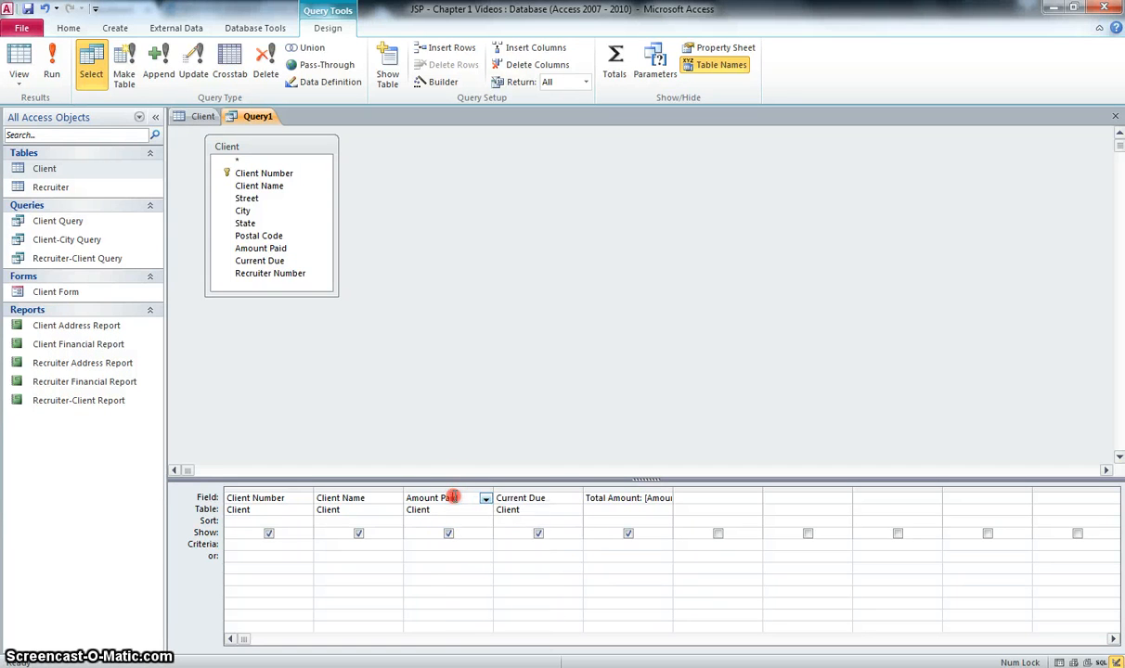
right_click(454, 499)
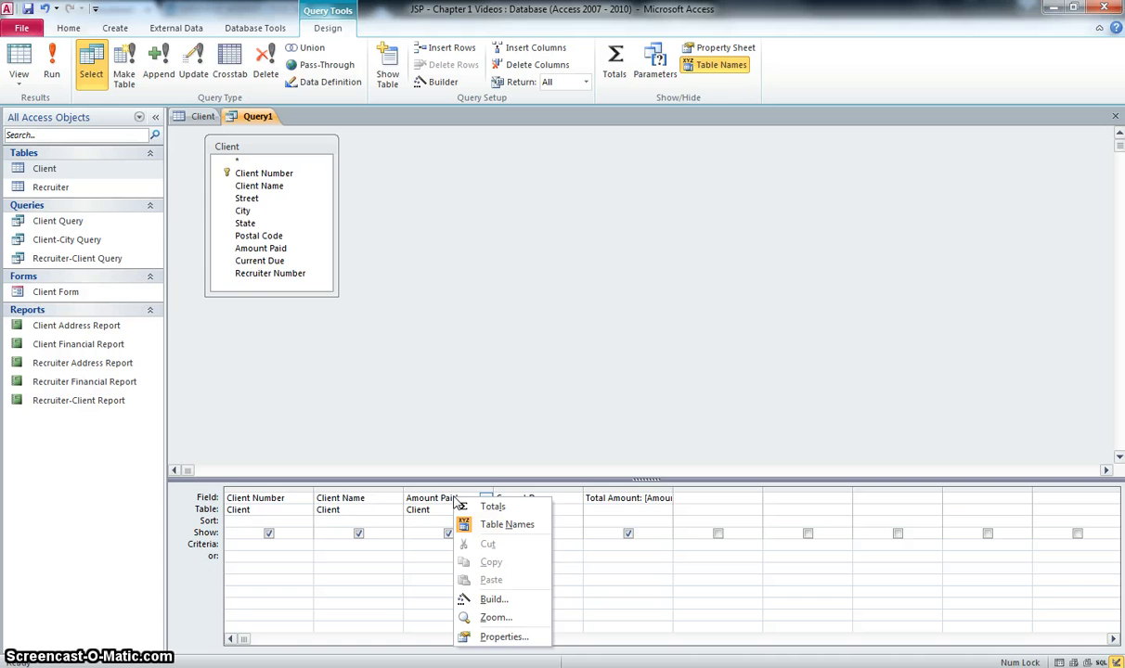
left_click(726, 51)
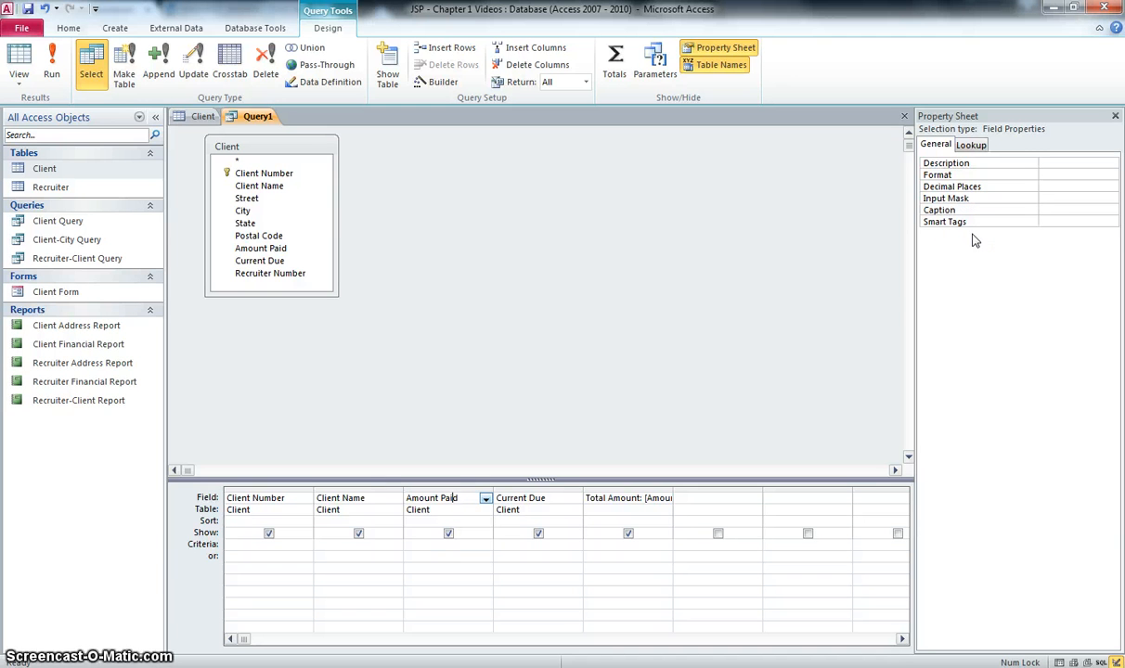
left_click(1051, 210)
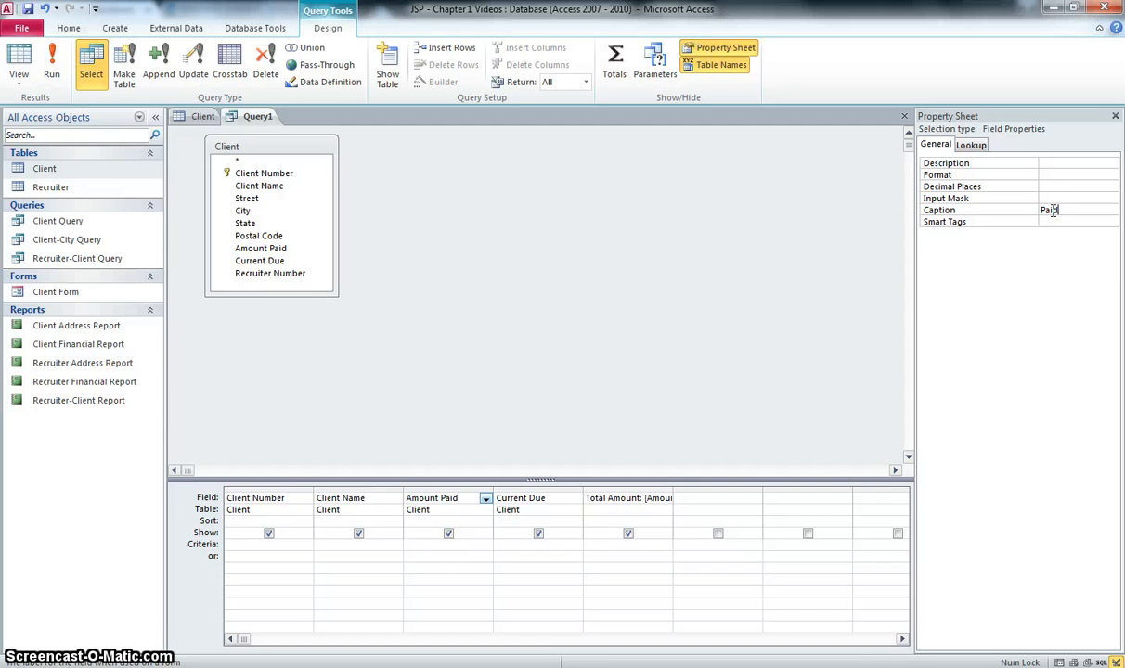
left_click(1114, 116)
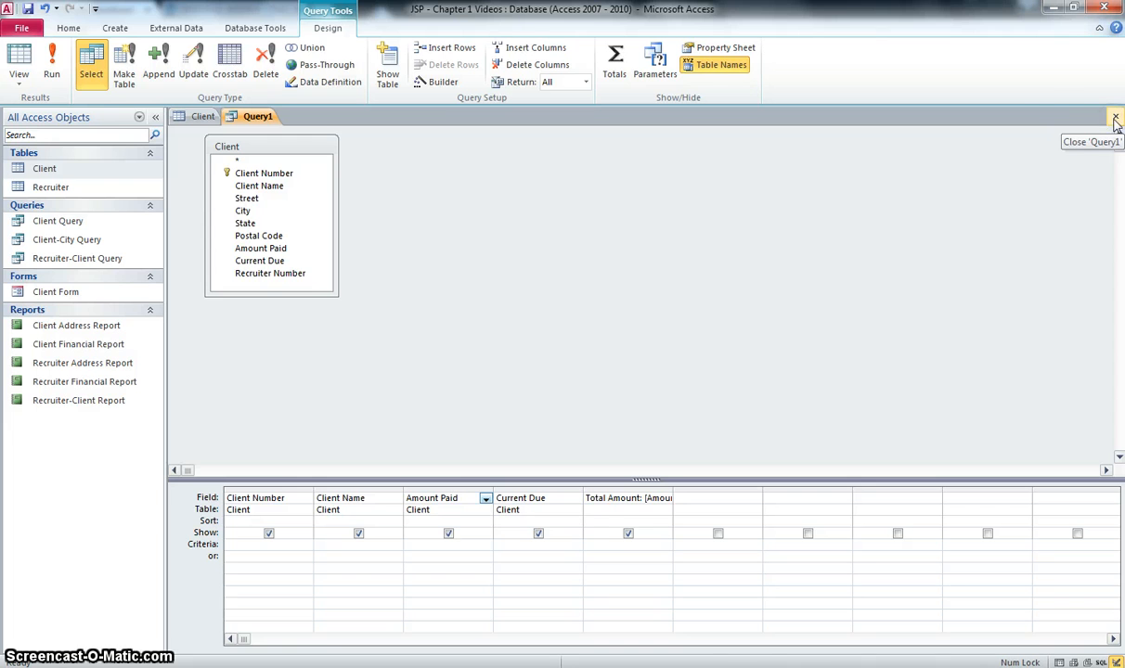
Step: Set the Current Due field's caption to Due in its field properties and close the property sheet
left_click(297, 273)
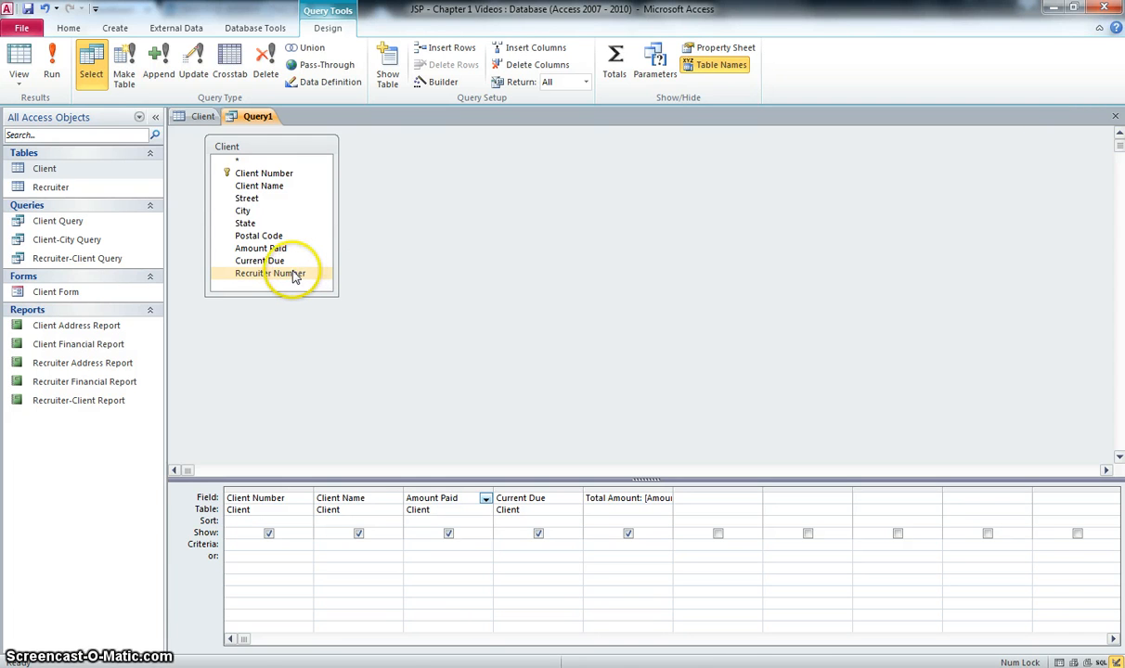
left_click(530, 498)
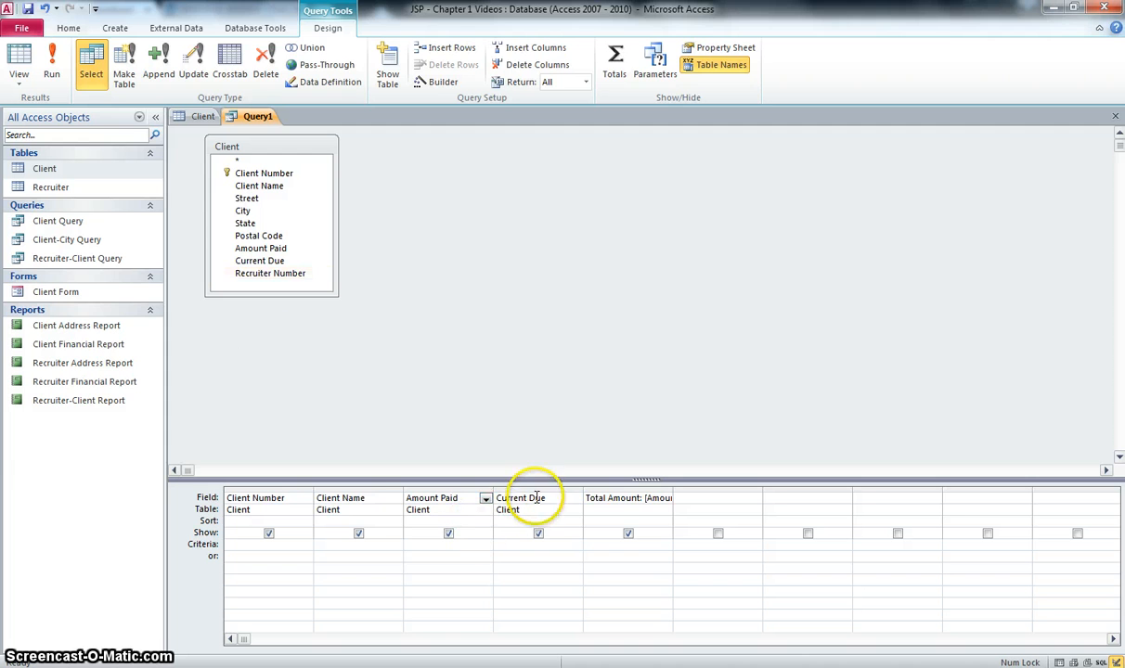
left_click(723, 53)
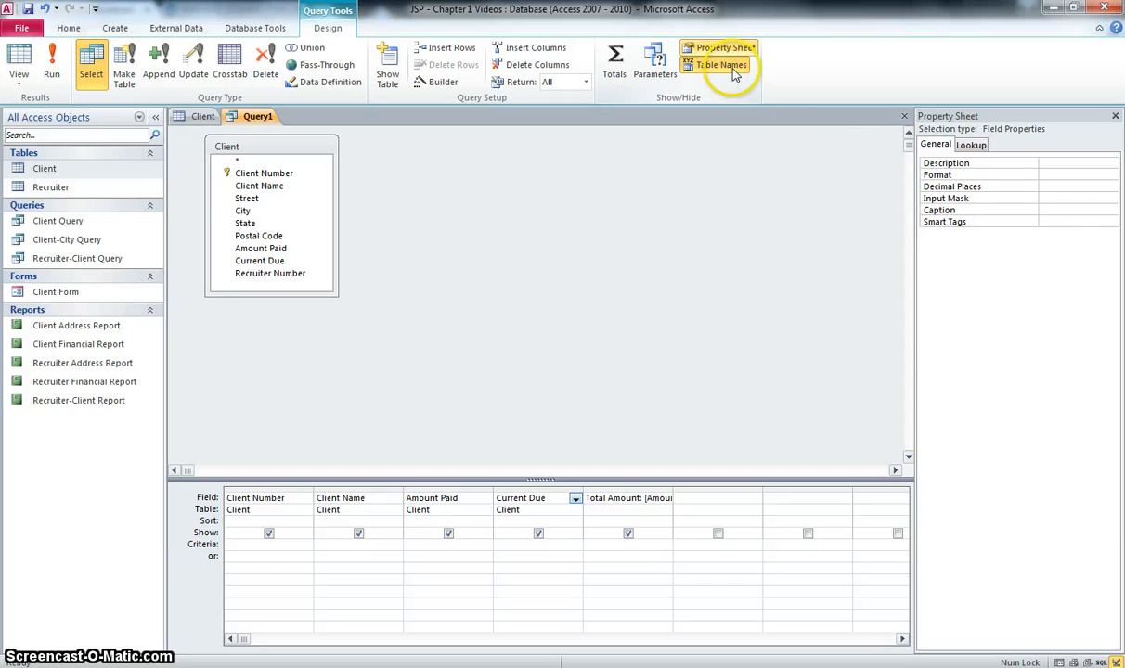
left_click(1058, 210)
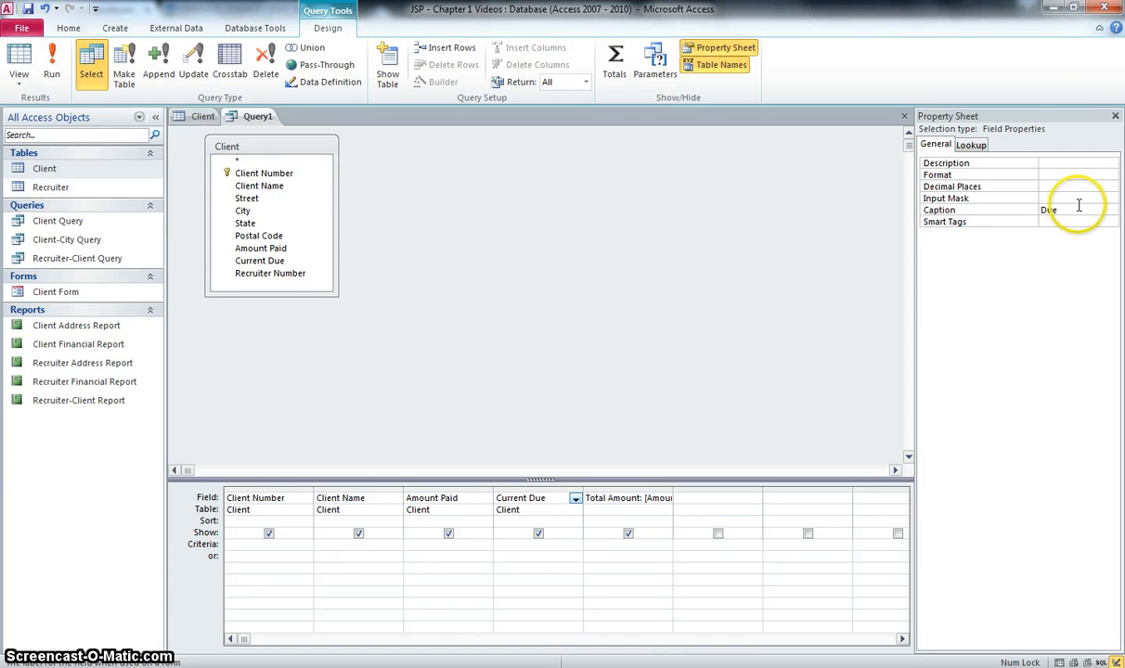
left_click(1113, 118)
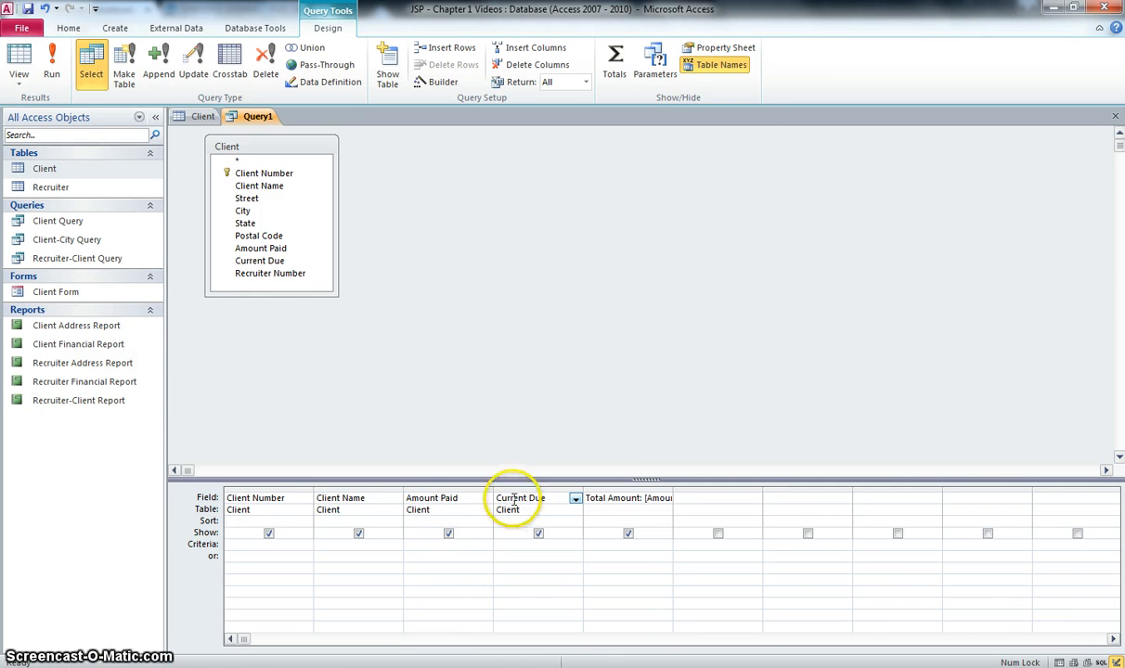
Step: Check the captioned column headings in Datasheet view and switch back to Design view
left_click(18, 78)
left_click(67, 112)
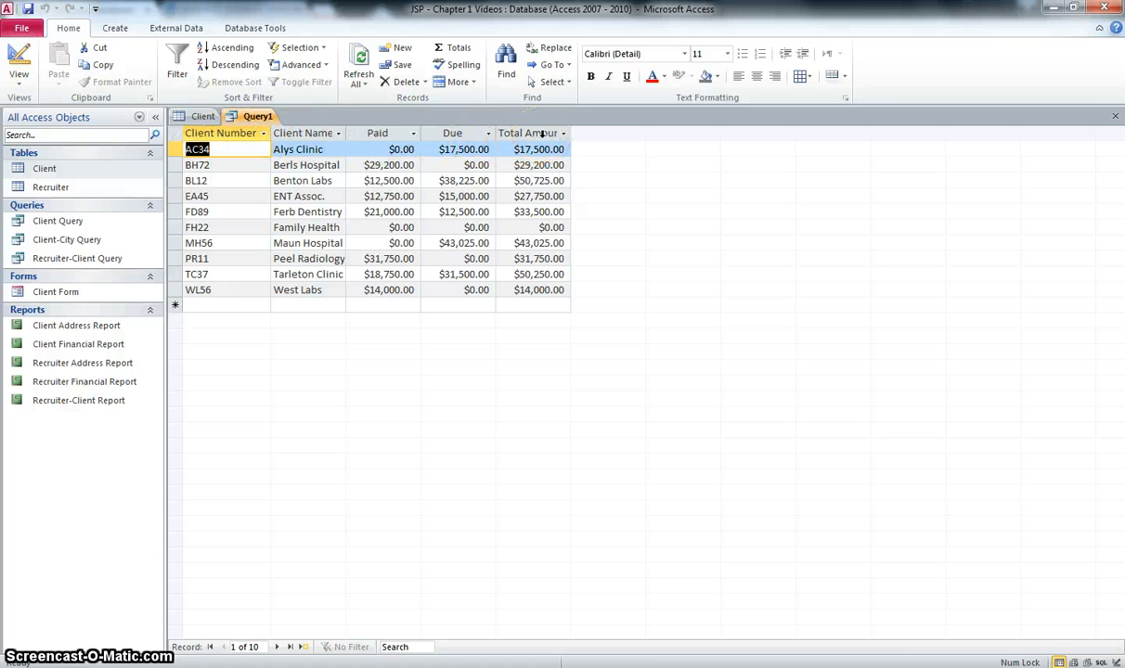
left_click(24, 81)
left_click(46, 115)
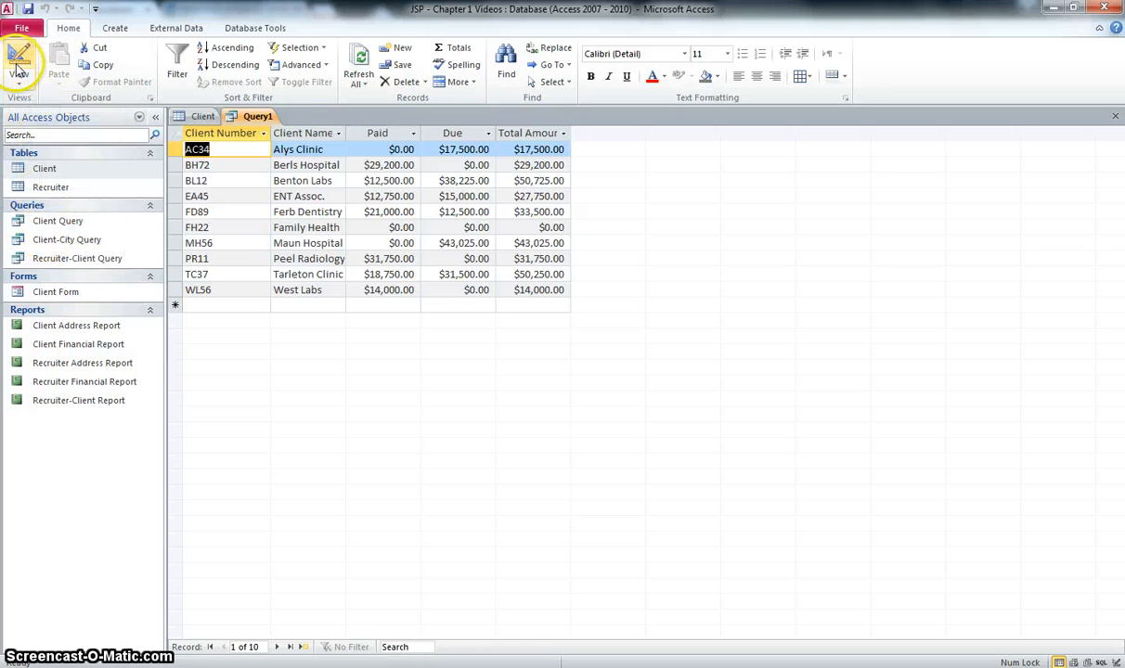
left_click(18, 84)
left_click(65, 246)
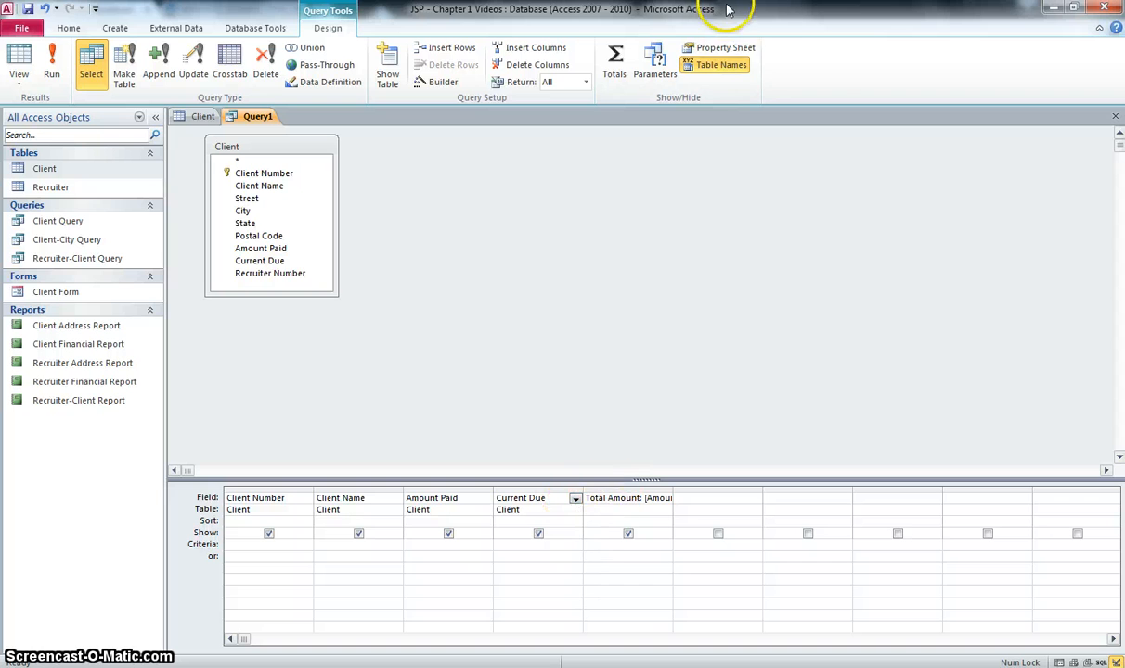
Step: Review the Current Due field's properties and close the query without saving its changes
left_click(726, 47)
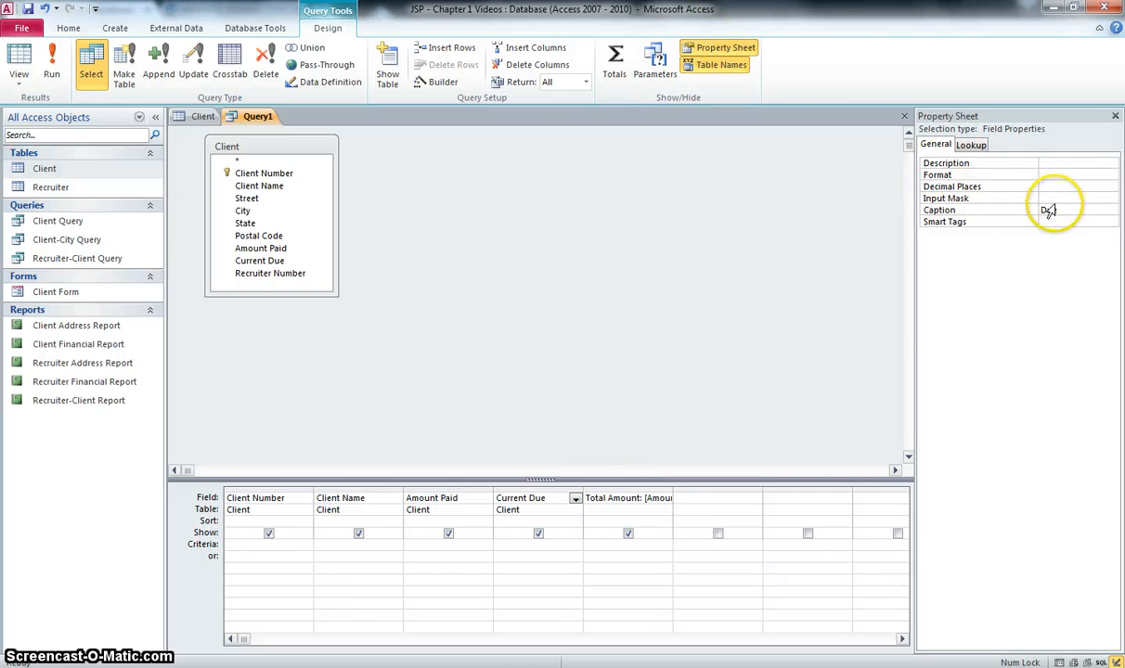
left_click(1116, 116)
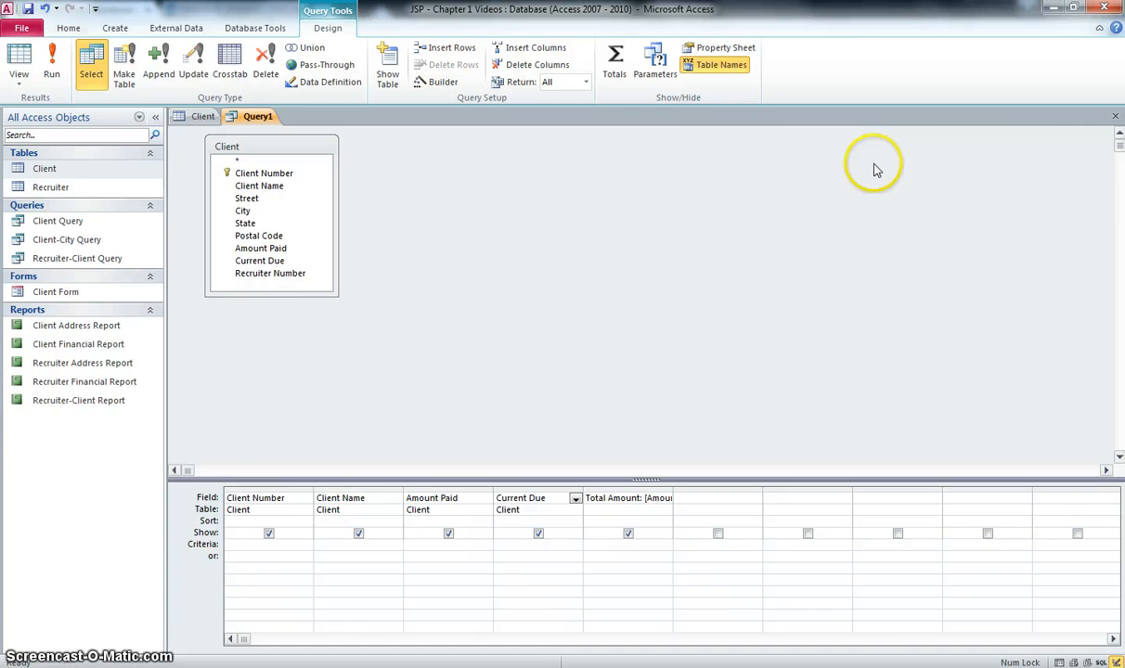
left_click(1114, 116)
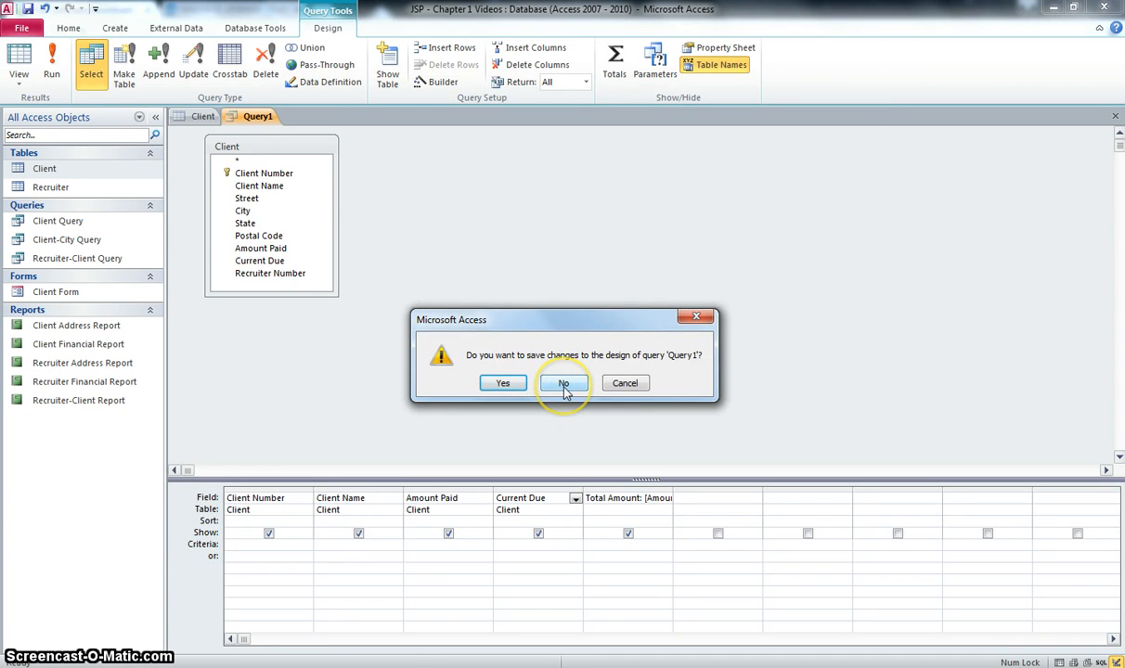
left_click(563, 384)
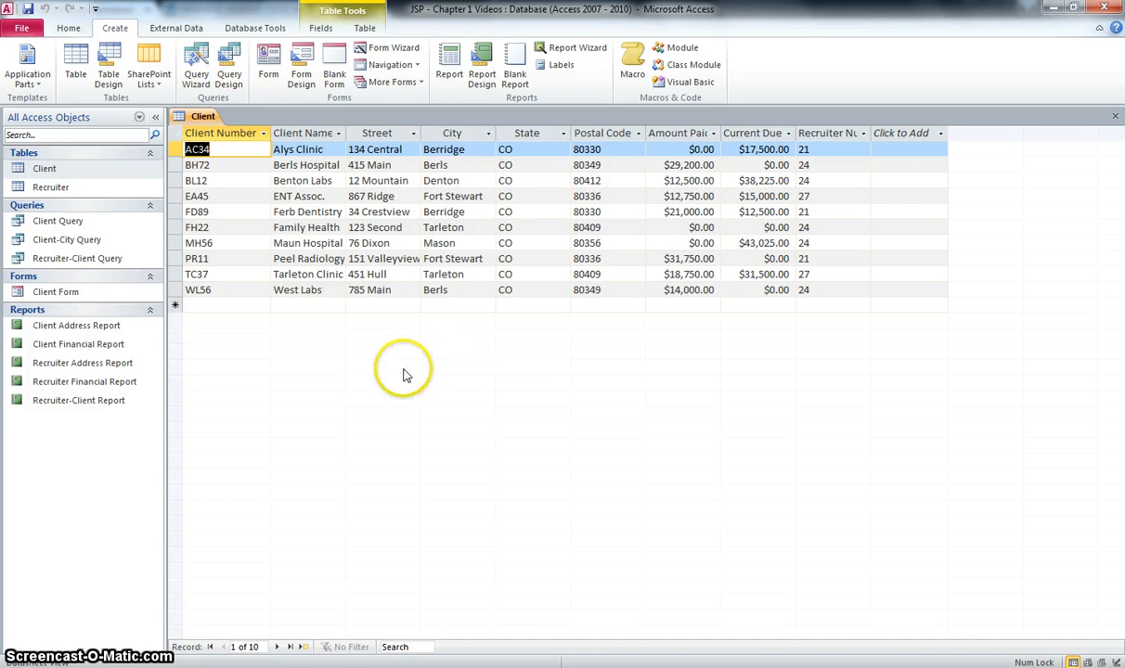